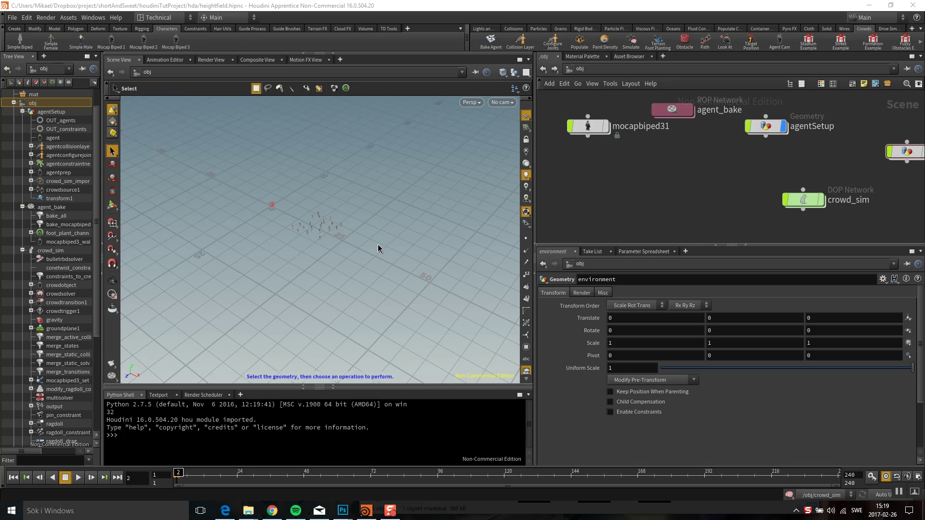
# - Play the crowd simulation through the ragdoll collapse and stop it, examining the agents from several angles
pyautogui.keyDown('alt'); pyautogui.moveTo(332, 220); pyautogui.dragTo(357, 279, button='right'); pyautogui.keyUp('alt')
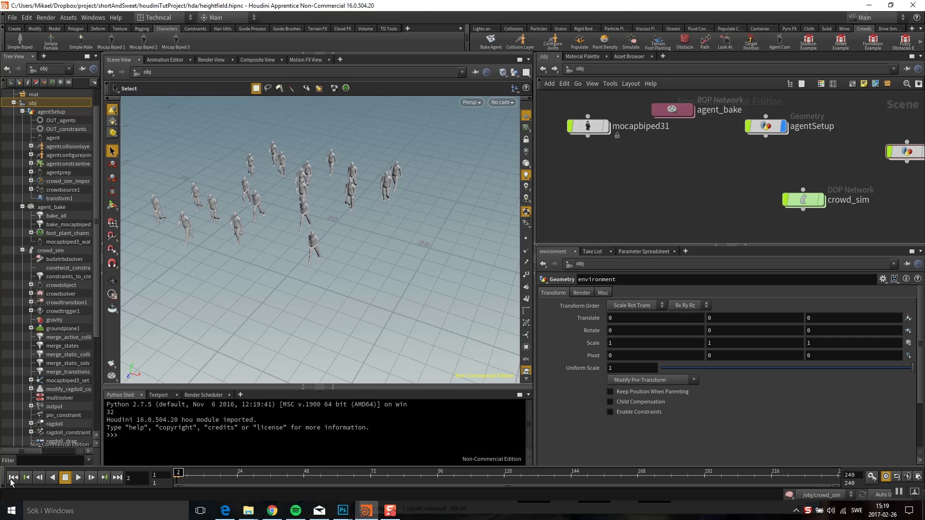
pyautogui.click(77, 477)
pyautogui.press('space')
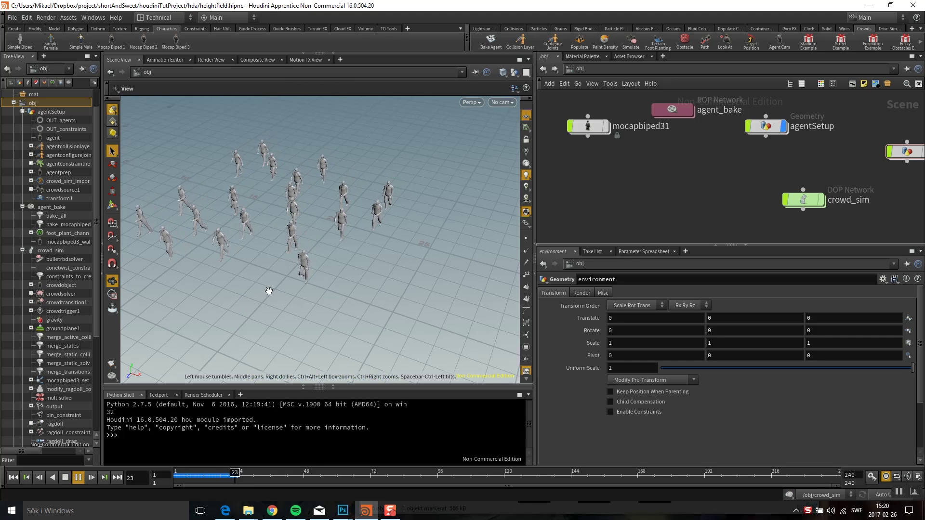
pyautogui.moveTo(269, 291); pyautogui.dragTo(222, 291, button='right')
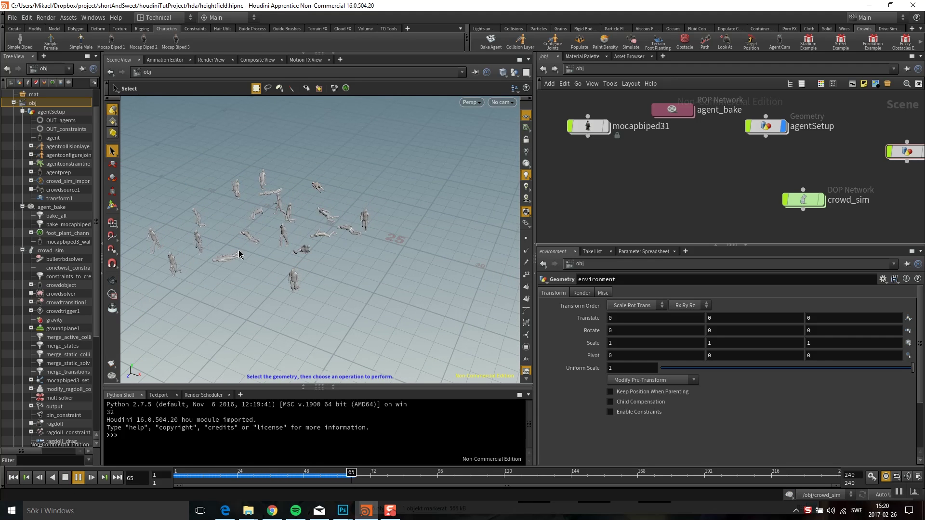
pyautogui.keyDown('alt'); pyautogui.moveTo(255, 313); pyautogui.dragTo(275, 282); pyautogui.keyUp('alt')
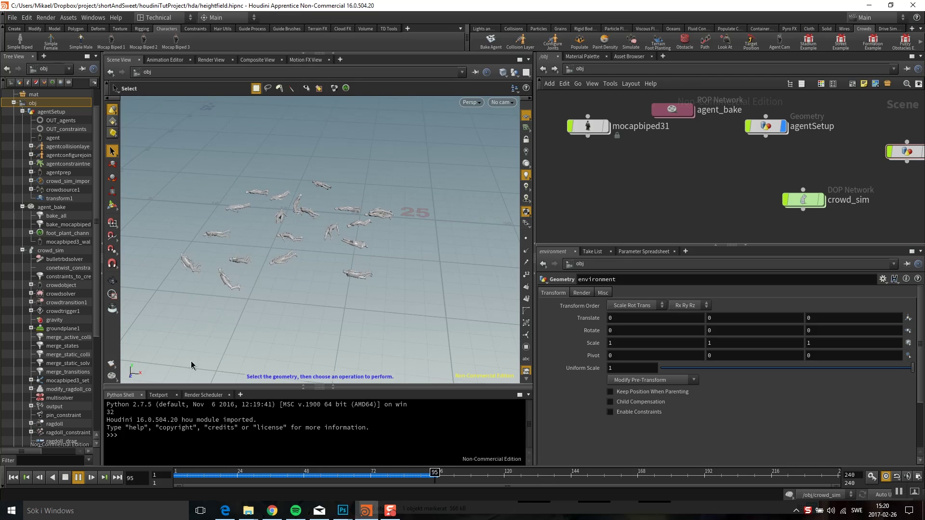
pyautogui.click(78, 479)
pyautogui.keyDown('alt'); pyautogui.moveTo(376, 270); pyautogui.dragTo(289, 239); pyautogui.keyUp('alt')
pyautogui.keyDown('alt'); pyautogui.moveTo(289, 239); pyautogui.dragTo(420, 245, button='middle'); pyautogui.keyUp('alt')
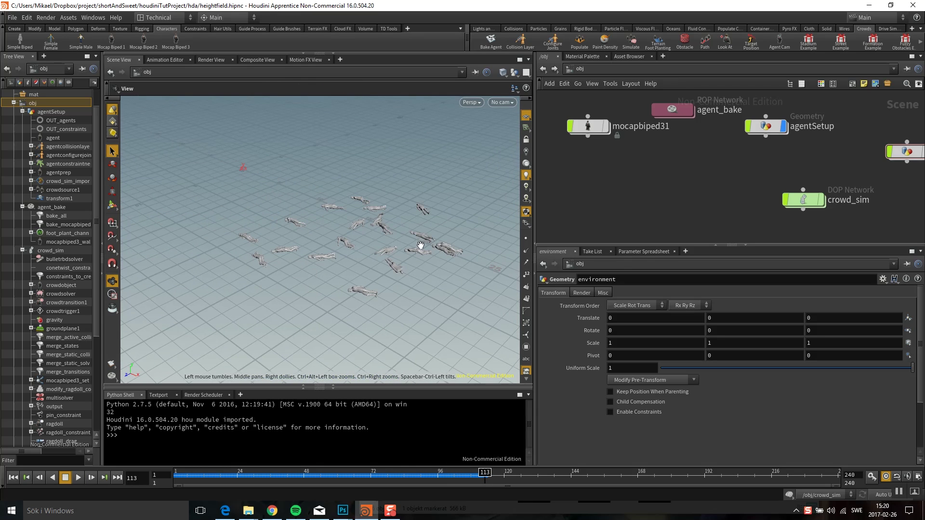
# - Make the environment geometry visible in the scene and reposition its node near crowd_sim in the object network
pyautogui.moveTo(664, 170); pyautogui.dragTo(600, 161, button='middle')
pyautogui.keyDown('alt'); pyautogui.moveTo(361, 190); pyautogui.dragTo(308, 188, button='right'); pyautogui.keyUp('alt')
pyautogui.keyDown('alt'); pyautogui.moveTo(307, 188); pyautogui.dragTo(291, 183, button='middle'); pyautogui.keyUp('alt')
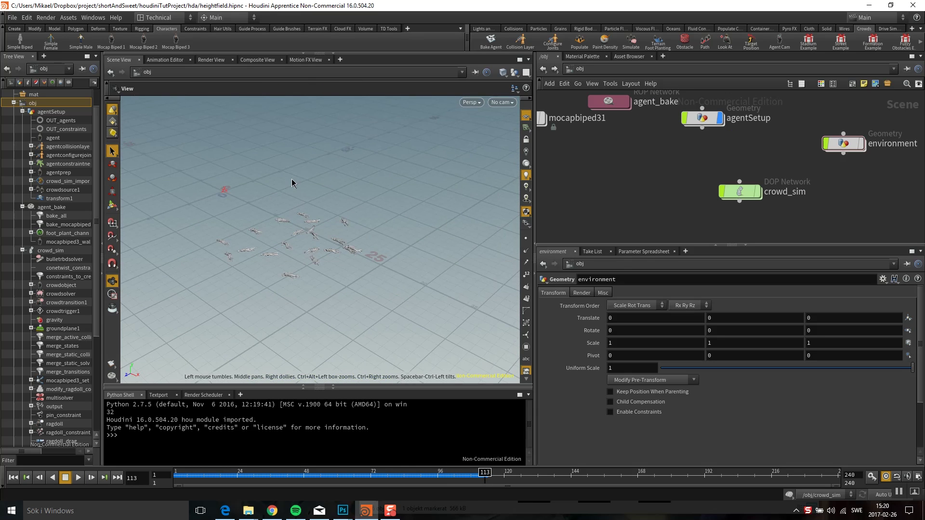
pyautogui.keyDown('alt'); pyautogui.moveTo(321, 210); pyautogui.dragTo(390, 190, button='right'); pyautogui.keyUp('alt')
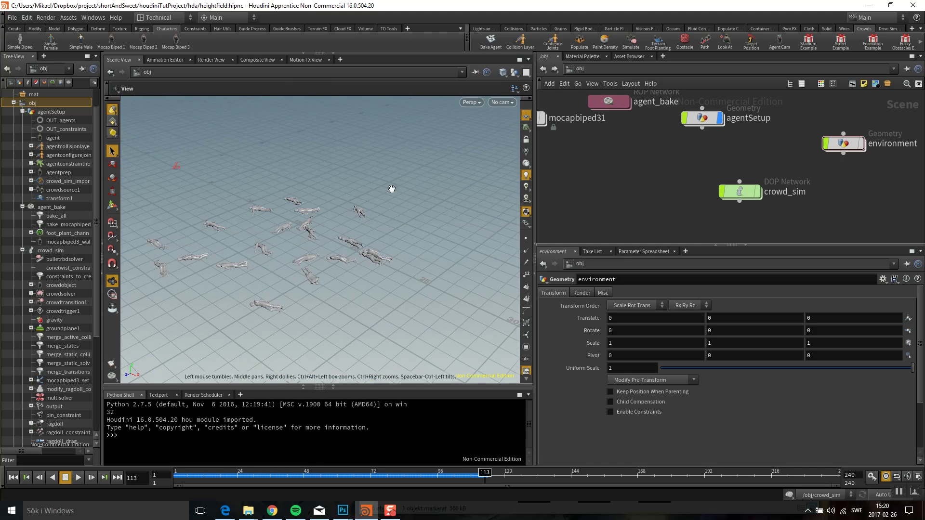
pyautogui.keyDown('alt'); pyautogui.moveTo(390, 189); pyautogui.dragTo(440, 165, button='middle'); pyautogui.keyUp('alt')
pyautogui.moveTo(738, 181); pyautogui.dragTo(664, 193, button='middle')
pyautogui.moveTo(768, 157); pyautogui.dragTo(708, 159)
pyautogui.moveTo(665, 204); pyautogui.dragTo(674, 206)
pyautogui.moveTo(713, 160); pyautogui.dragTo(732, 164)
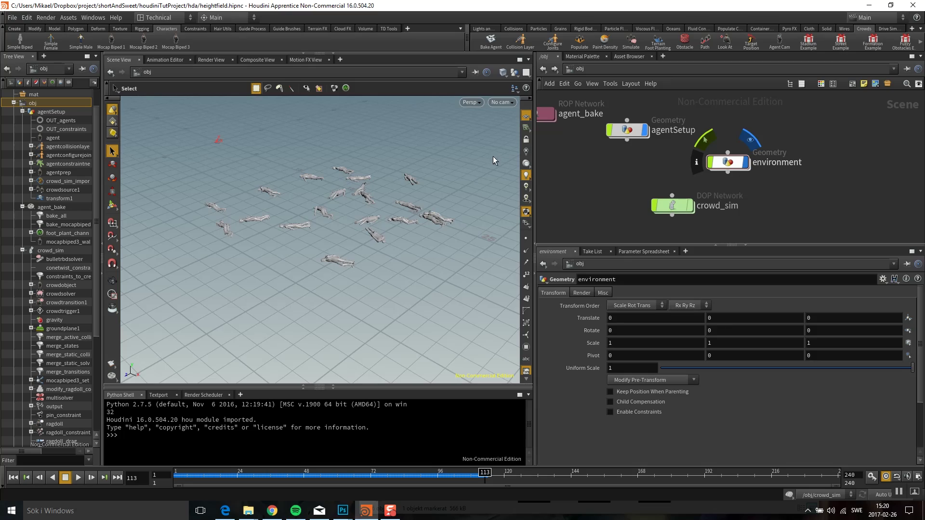
# - Examine the environment's ground and creature copies, and how the fallen agents sit relative to the uneven surface
pyautogui.keyDown('alt'); pyautogui.moveTo(379, 191); pyautogui.dragTo(321, 225); pyautogui.keyUp('alt')
pyautogui.keyDown('alt'); pyautogui.moveTo(320, 225); pyautogui.dragTo(281, 212, button='right'); pyautogui.keyUp('alt')
pyautogui.keyDown('alt'); pyautogui.moveTo(281, 213); pyautogui.dragTo(345, 246); pyautogui.keyUp('alt')
pyautogui.moveTo(344, 246)
pyautogui.keyDown('alt'); pyautogui.mouseDown(button='right')
pyautogui.moveTo(348, 185)
pyautogui.moveTo(332, 171)
pyautogui.mouseUp(button='right'); pyautogui.keyUp('alt')
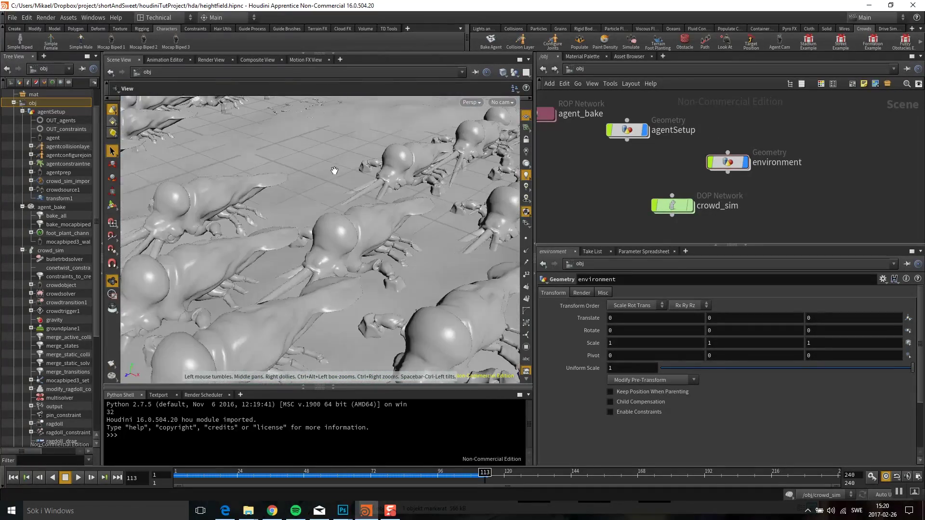
pyautogui.keyDown('alt'); pyautogui.moveTo(333, 171); pyautogui.dragTo(314, 196); pyautogui.keyUp('alt')
pyautogui.keyDown('alt'); pyautogui.moveTo(313, 196); pyautogui.dragTo(281, 155, button='right'); pyautogui.keyUp('alt')
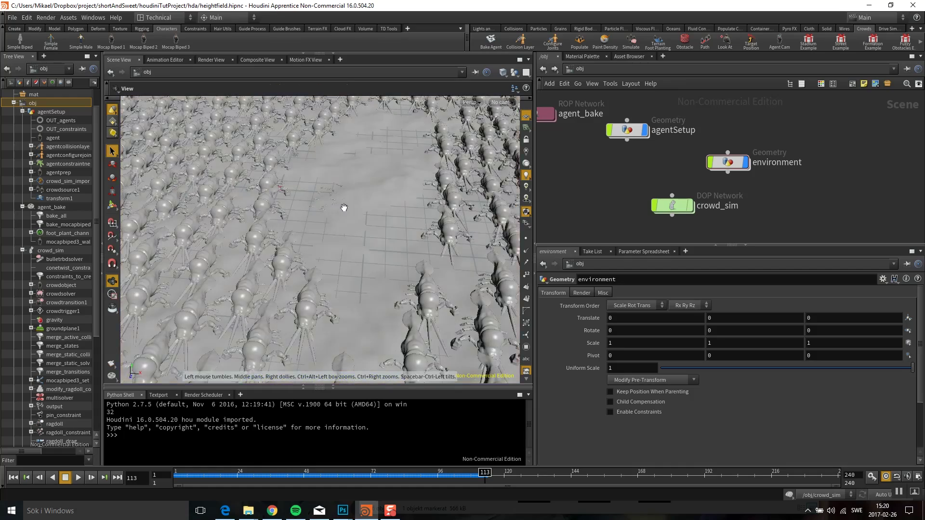
pyautogui.keyDown('alt'); pyautogui.moveTo(344, 206); pyautogui.dragTo(366, 188, button='right'); pyautogui.keyUp('alt')
pyautogui.keyDown('alt'); pyautogui.moveTo(366, 188); pyautogui.dragTo(312, 216); pyautogui.keyUp('alt')
pyautogui.press('s')
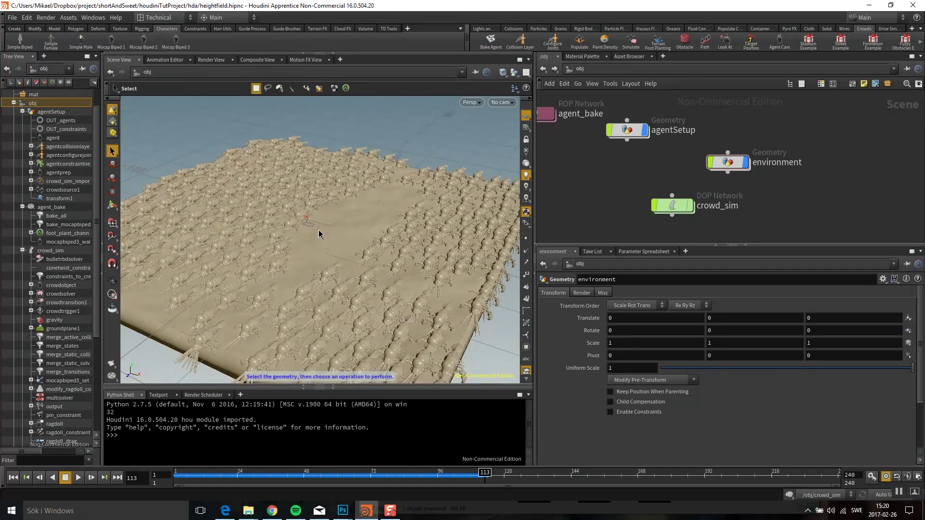
pyautogui.keyDown('alt'); pyautogui.moveTo(326, 245); pyautogui.dragTo(311, 220); pyautogui.keyUp('alt')
pyautogui.keyDown('alt'); pyautogui.moveTo(312, 219); pyautogui.dragTo(357, 179, button='right'); pyautogui.keyUp('alt')
pyautogui.keyDown('alt'); pyautogui.moveTo(304, 150); pyautogui.dragTo(329, 174); pyautogui.keyUp('alt')
pyautogui.press('s')
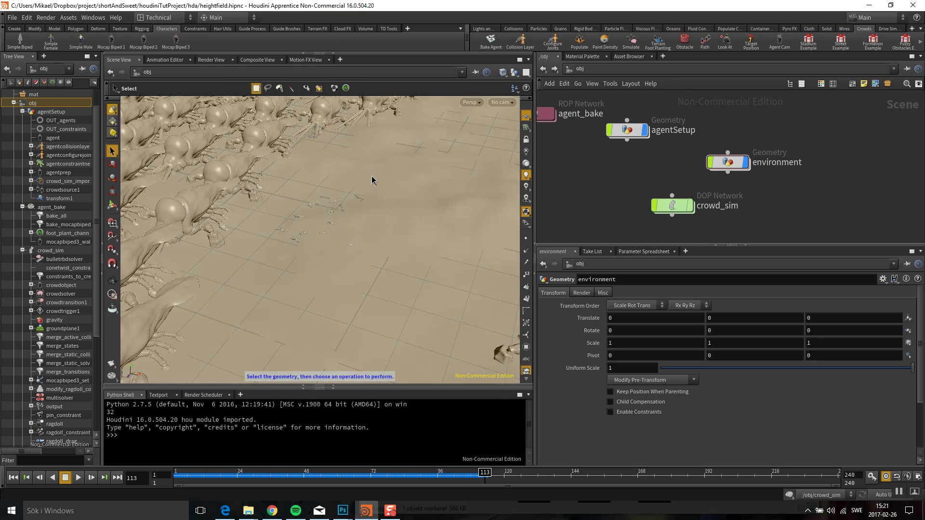
pyautogui.keyDown('alt'); pyautogui.moveTo(305, 217); pyautogui.dragTo(424, 211, button='right'); pyautogui.keyUp('alt')
# - Inside crowd_sim, enable terrain projection on the crowd solver with /obj/environment/awesomeground as its SOP path
pyautogui.click(675, 205)
pyautogui.doubleClick(674, 207)
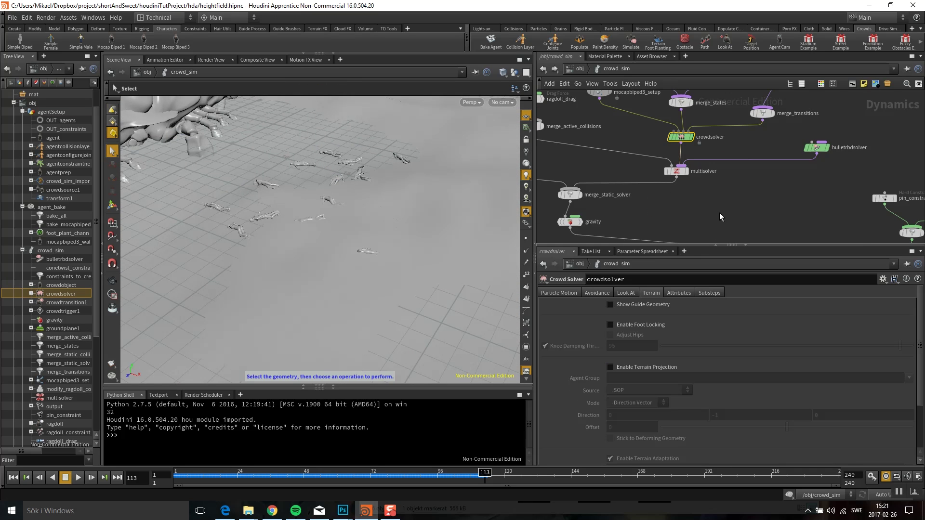
pyautogui.scroll(5, 621, 174)
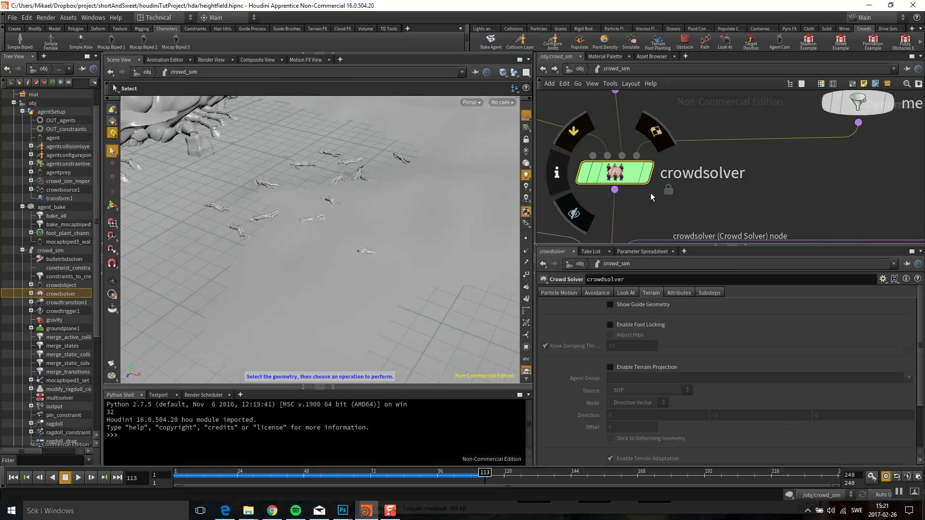
pyautogui.click(610, 368)
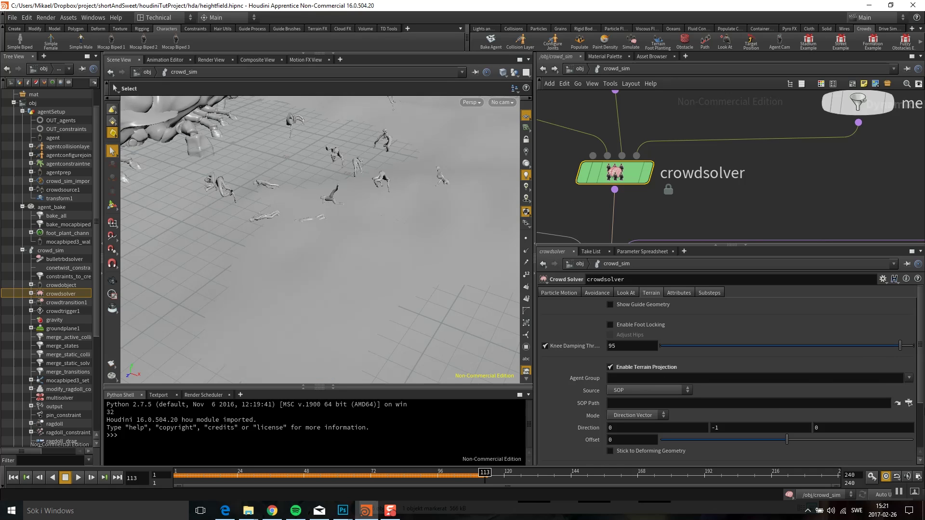
pyautogui.click(908, 403)
pyautogui.moveTo(843, 288); pyautogui.dragTo(674, 154)
pyautogui.scroll(-1, 702, 234)
pyautogui.click(698, 229)
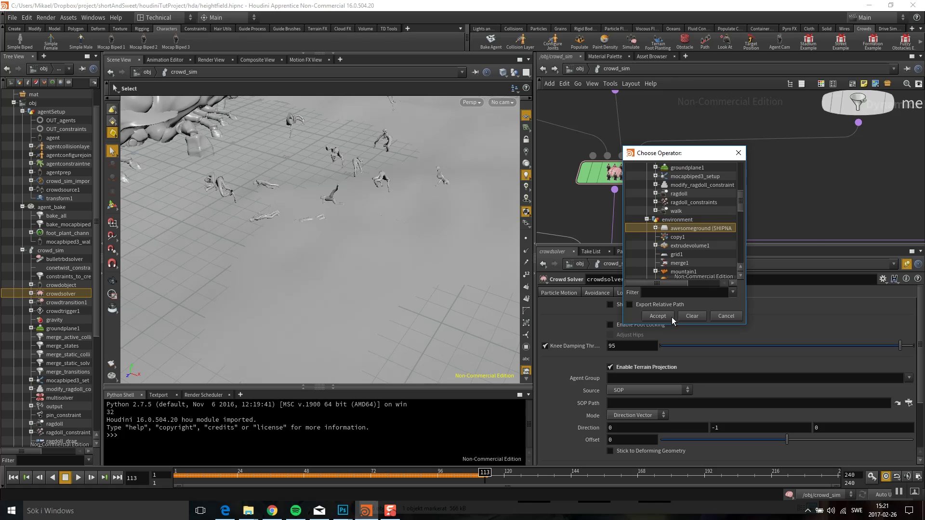
pyautogui.click(655, 317)
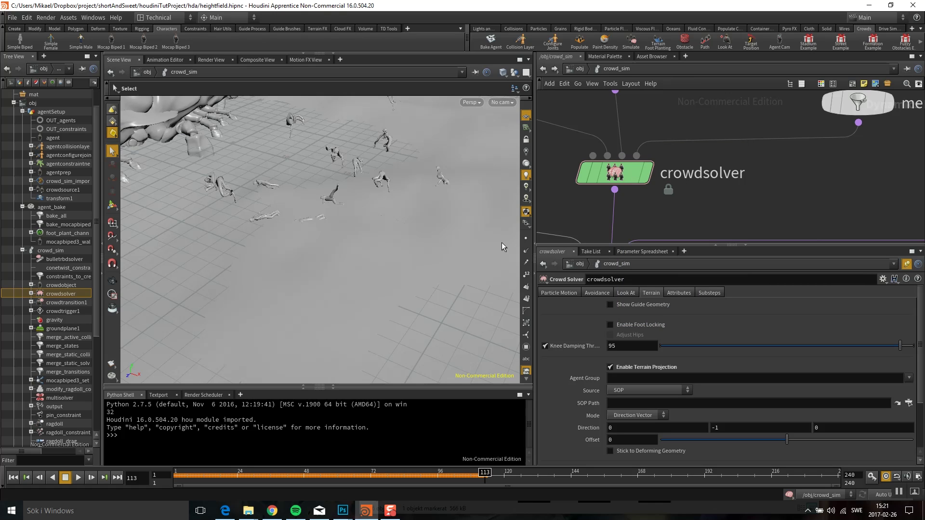
# - Test the crowd simulation from the start with terrain projection, stop playback, and return to frame 1
pyautogui.click(14, 477)
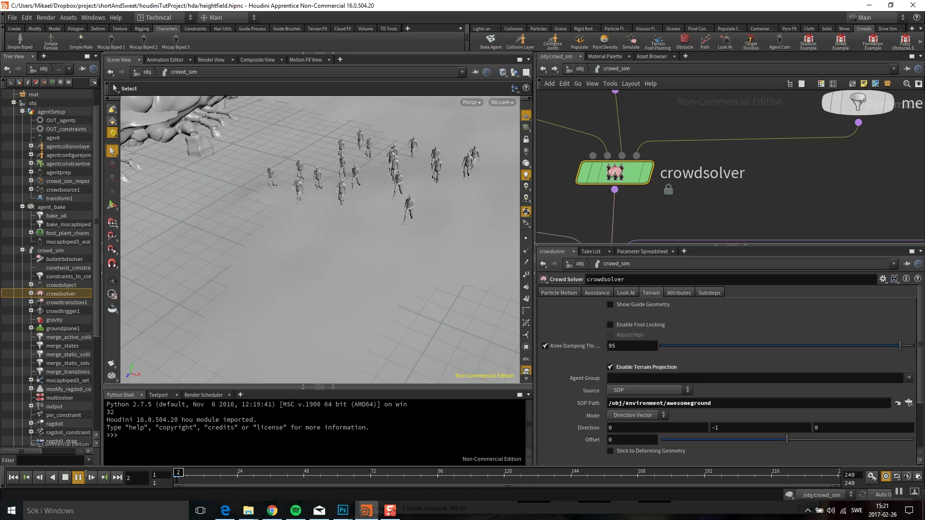
pyautogui.click(64, 478)
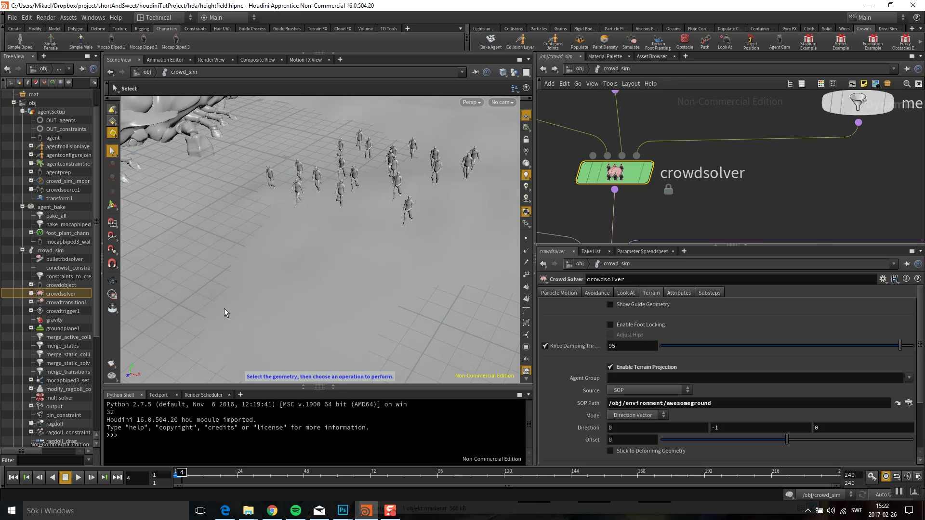
pyautogui.hotkey('ctrl', 'Up')
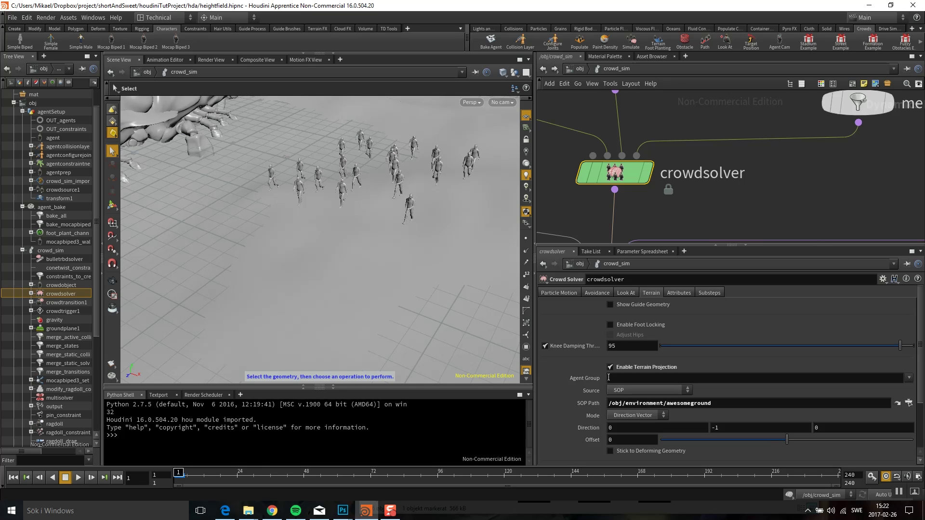
# - Clear the crowd solver's terrain SOP path and disable terrain projection
pyautogui.moveTo(743, 403); pyautogui.dragTo(571, 398)
pyautogui.press('BackSpace')
pyautogui.press('Return')
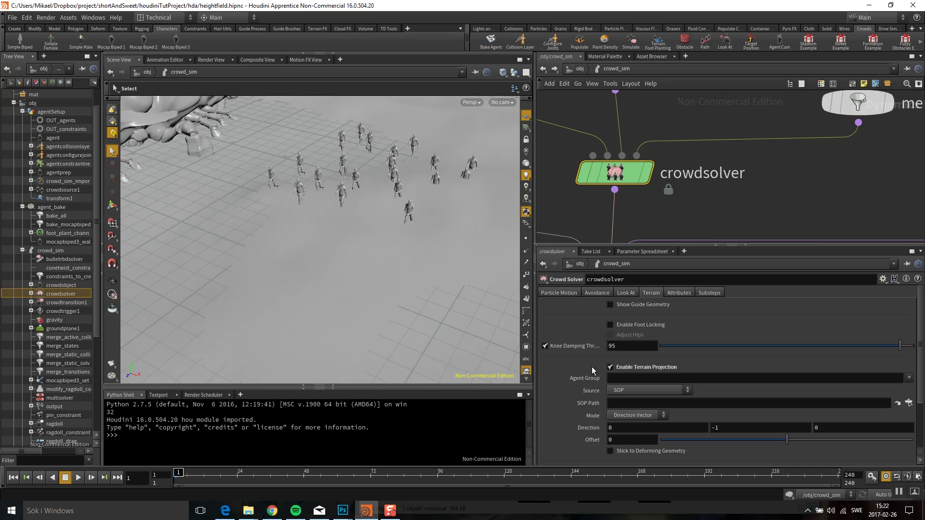
pyautogui.click(610, 367)
# - Inside the environment object, add a HeightField node beside the awesomeground file cache
pyautogui.click(579, 70)
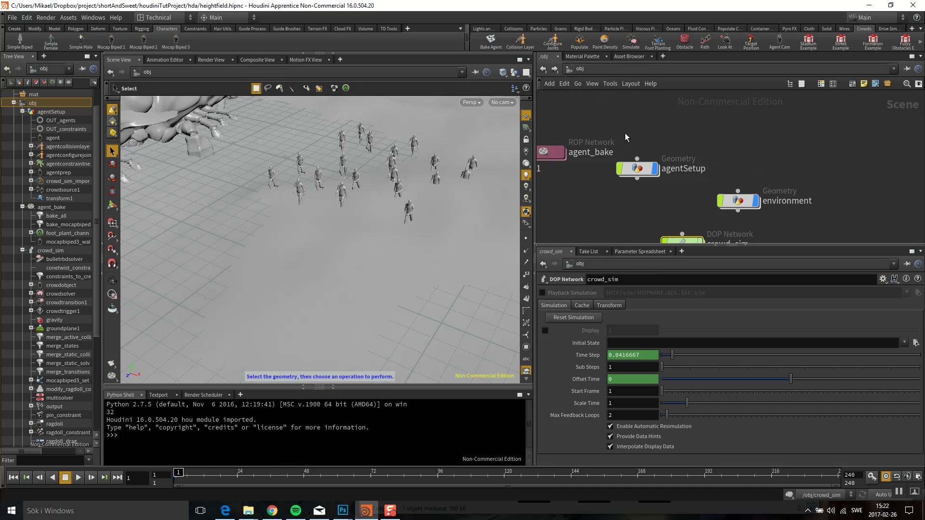
pyautogui.moveTo(731, 124); pyautogui.dragTo(728, 90, button='middle')
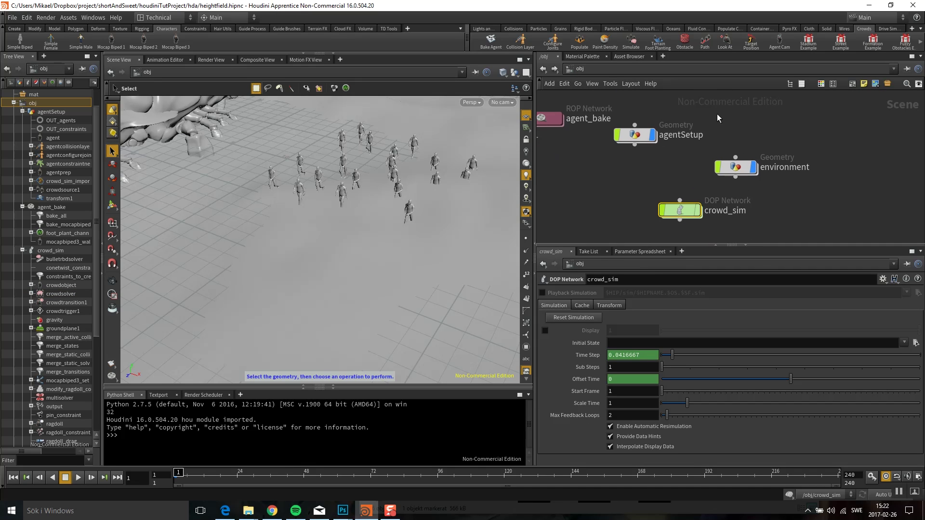
pyautogui.doubleClick(736, 165)
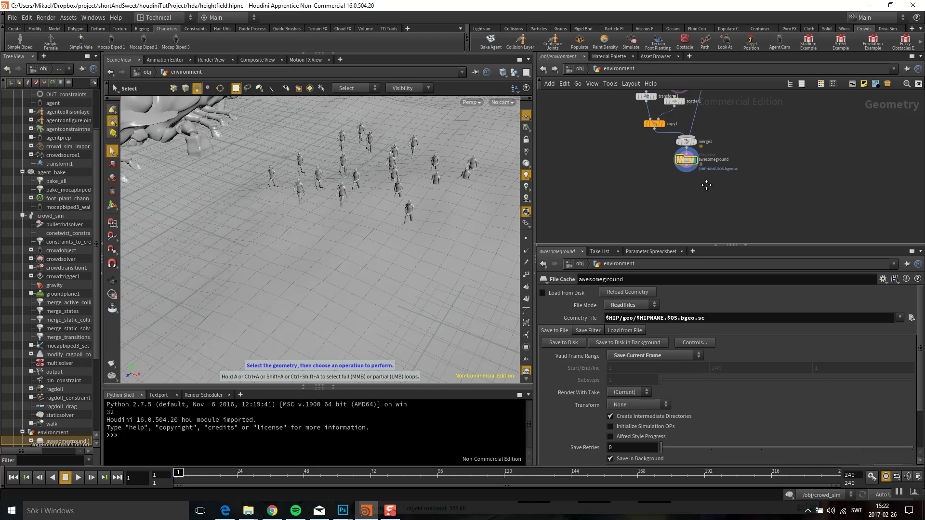
pyautogui.moveTo(628, 180); pyautogui.dragTo(576, 196, button='middle')
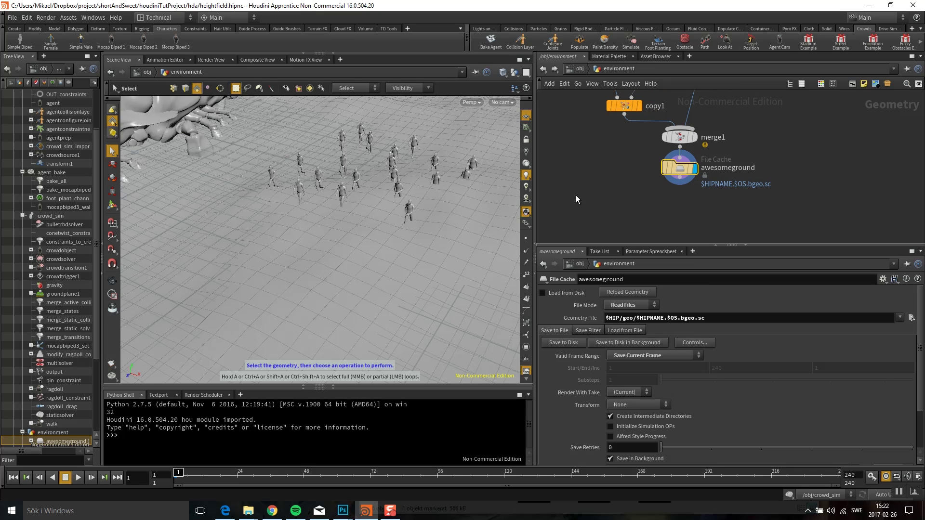
pyautogui.press('Tab')
pyautogui.write('heigh')
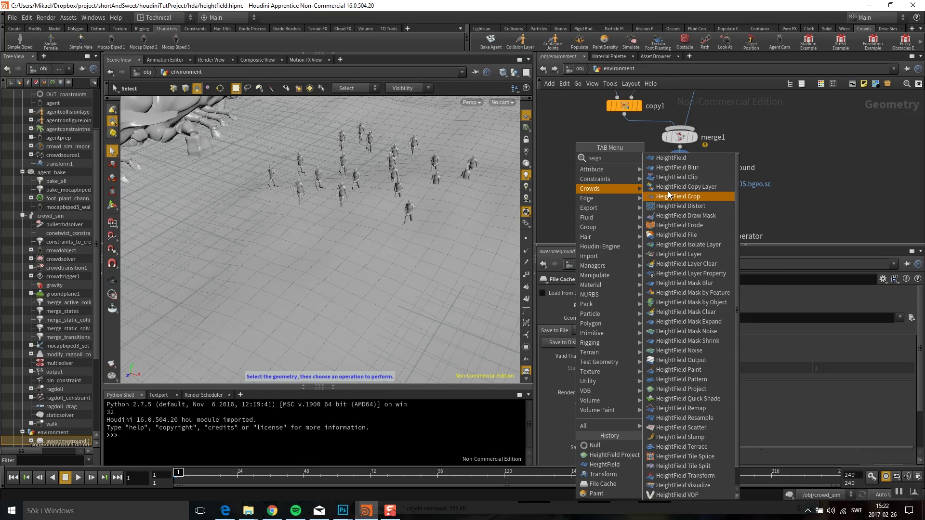
pyautogui.click(671, 158)
pyautogui.click(556, 168)
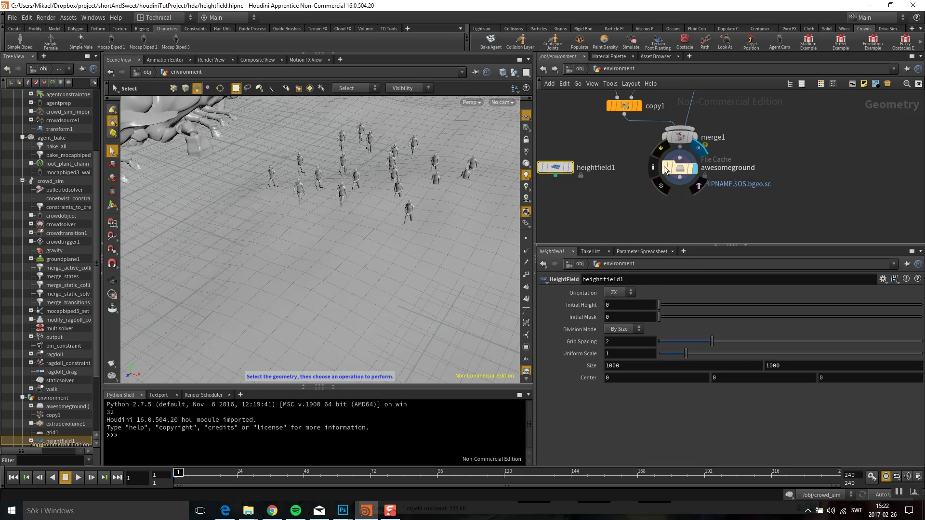
# - Place the heightfield node clear of the awesomeground branch, display its output, and view it around the crowd
pyautogui.moveTo(659, 136); pyautogui.dragTo(686, 132, button='middle')
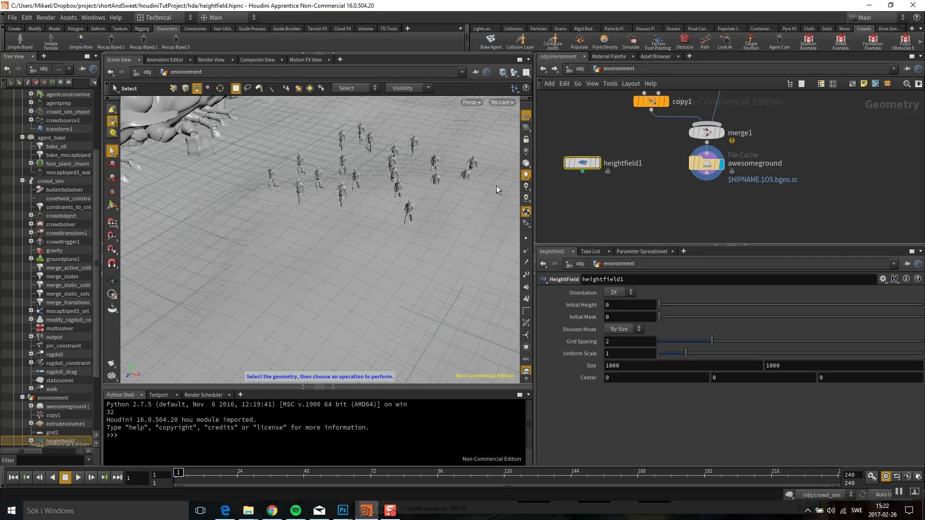
pyautogui.moveTo(613, 219); pyautogui.dragTo(617, 230, button='middle')
pyautogui.moveTo(584, 170); pyautogui.dragTo(574, 158)
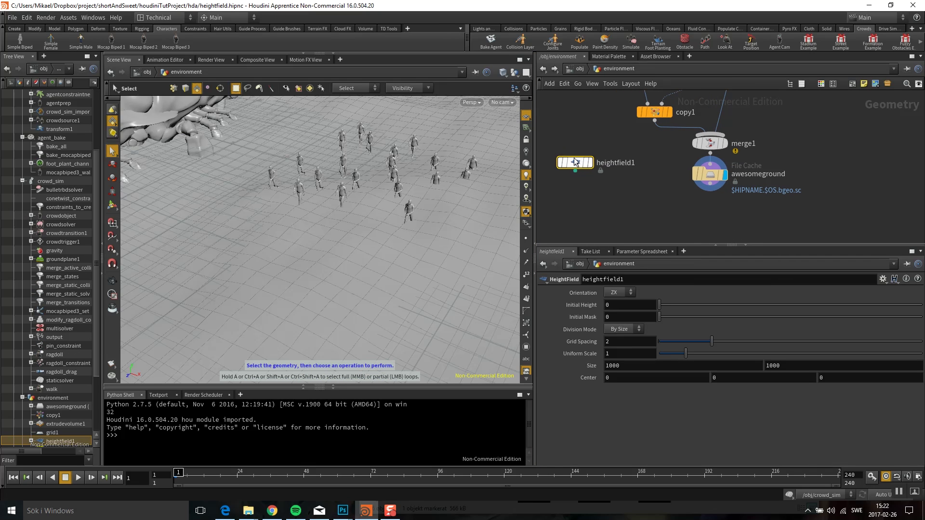
pyautogui.click(588, 162)
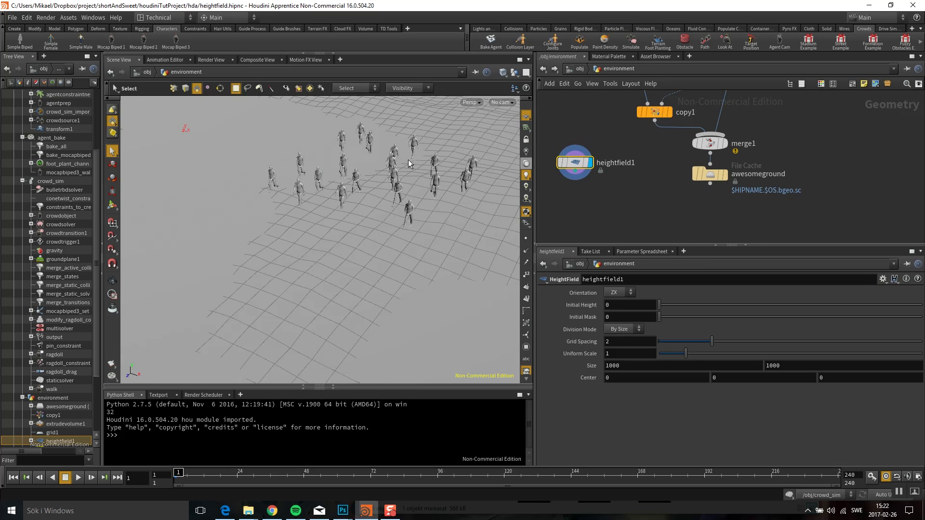
pyautogui.keyDown('alt'); pyautogui.moveTo(351, 166); pyautogui.dragTo(188, 200, button='right'); pyautogui.keyUp('alt')
pyautogui.keyDown('alt'); pyautogui.moveTo(400, 167); pyautogui.dragTo(382, 173, button='right'); pyautogui.keyUp('alt')
# - Add a HeightField Project node, wire in heightfield1 first and awesomeground second, and display the projected result
pyautogui.click(562, 200)
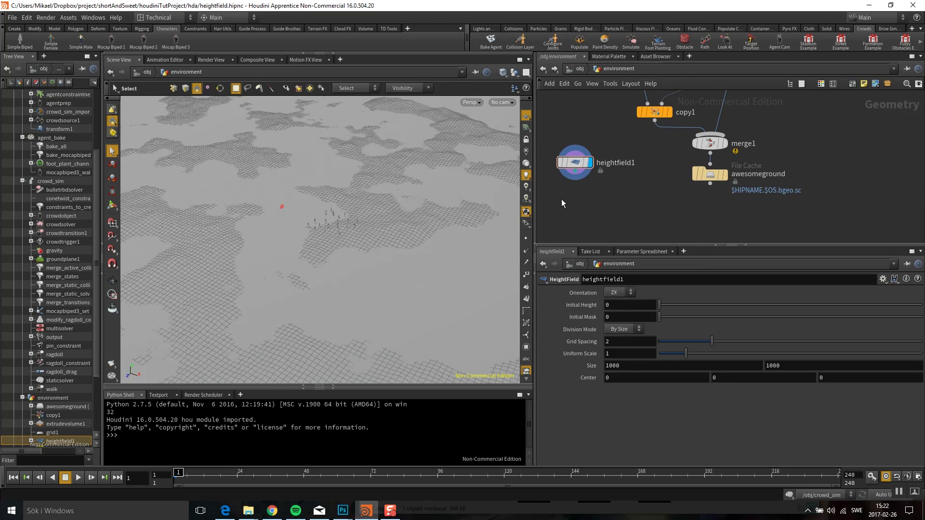
pyautogui.press('Tab')
pyautogui.write('projec')
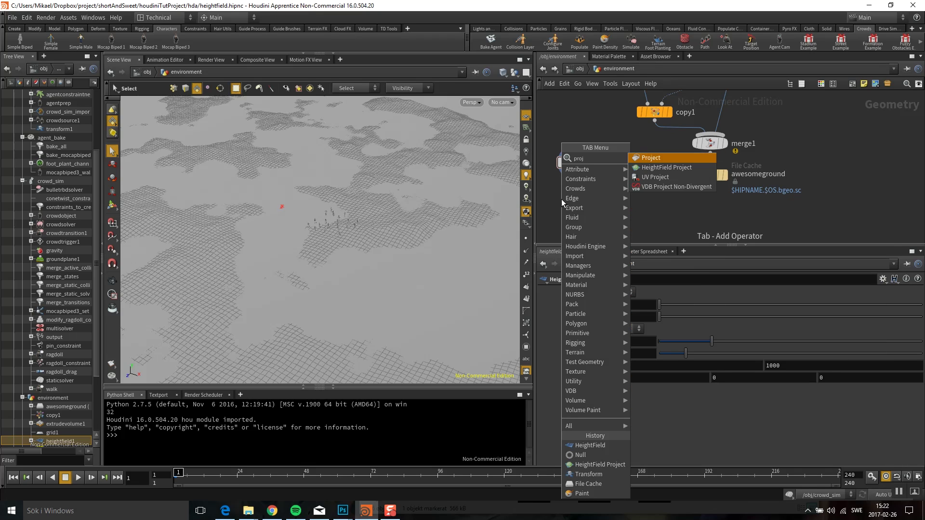
pyautogui.click(666, 168)
pyautogui.click(611, 214)
pyautogui.click(575, 173)
pyautogui.click(603, 188)
pyautogui.click(710, 184)
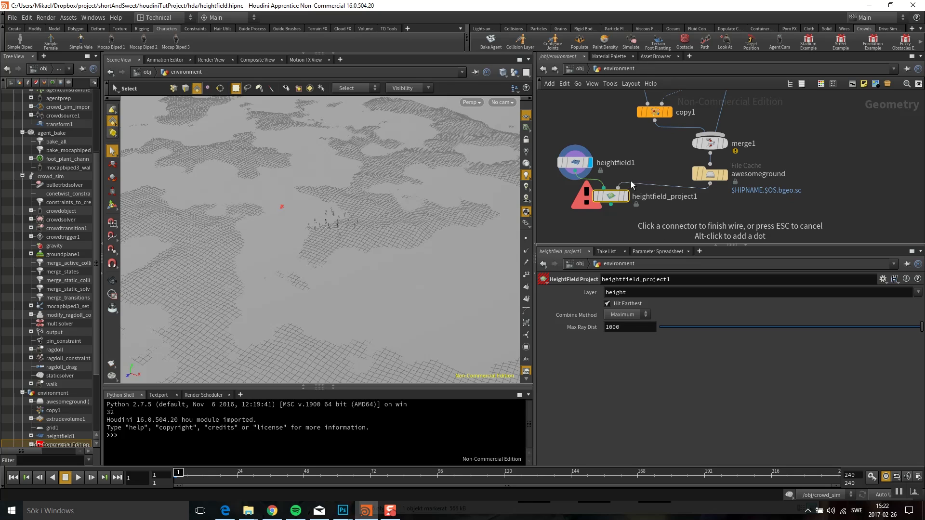
pyautogui.click(625, 198)
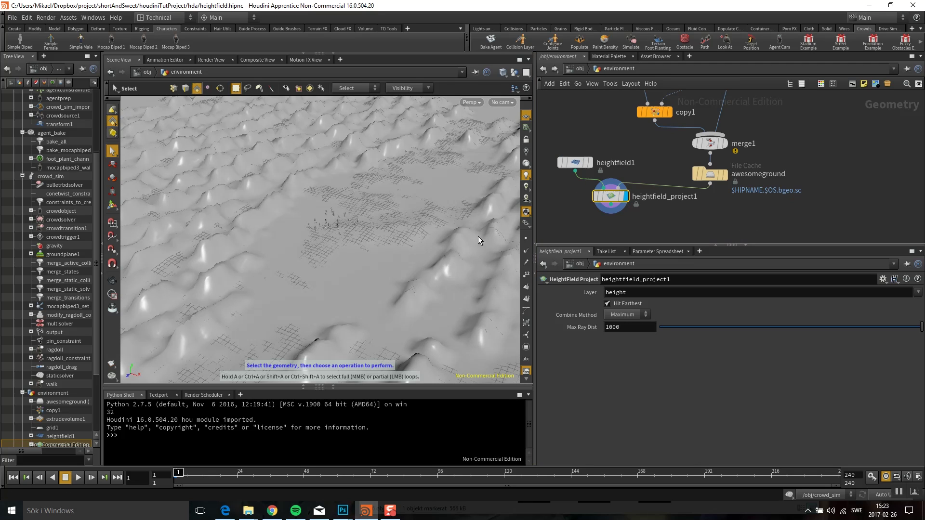
# - Add a Null node below heightfield_project1, wire the projected heightfield into it, and name it OUT_heightfield
pyautogui.moveTo(569, 197); pyautogui.dragTo(570, 170, button='middle')
pyautogui.press('Tab')
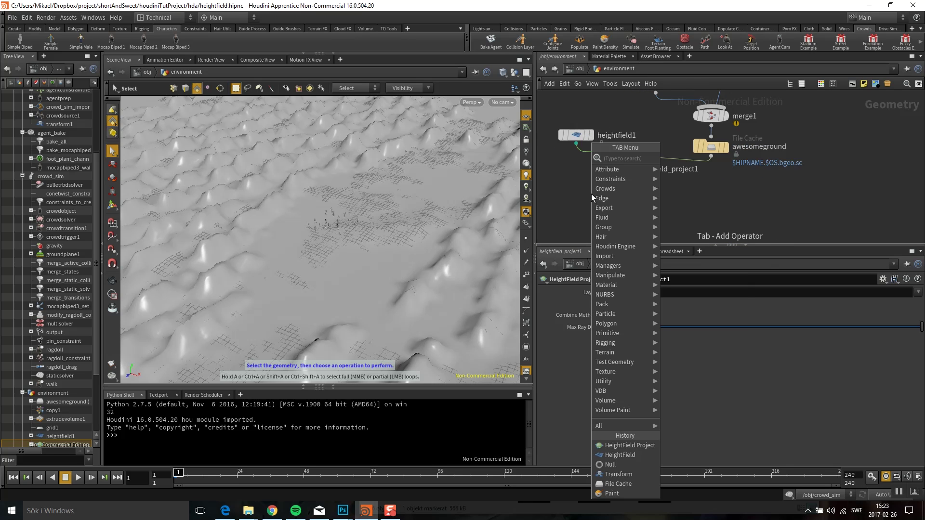
pyautogui.write('null')
pyautogui.press('Return')
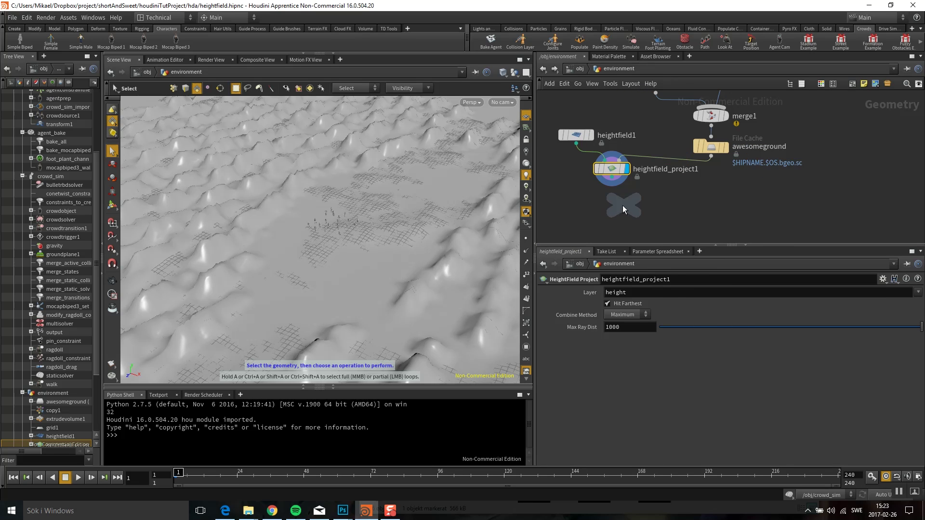
pyautogui.click(612, 202)
pyautogui.doubleClick(629, 204)
pyautogui.write('OUT')
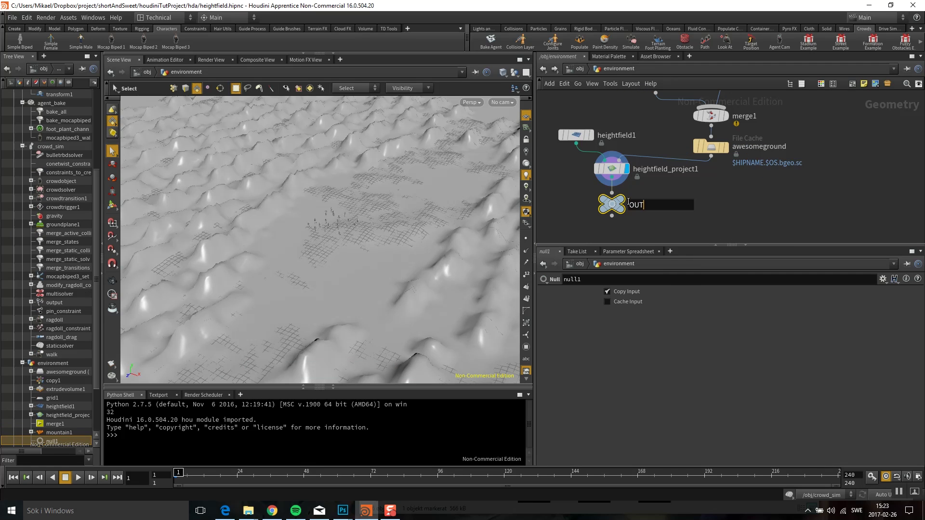
pyautogui.write('_heightfield')
pyautogui.press('Return')
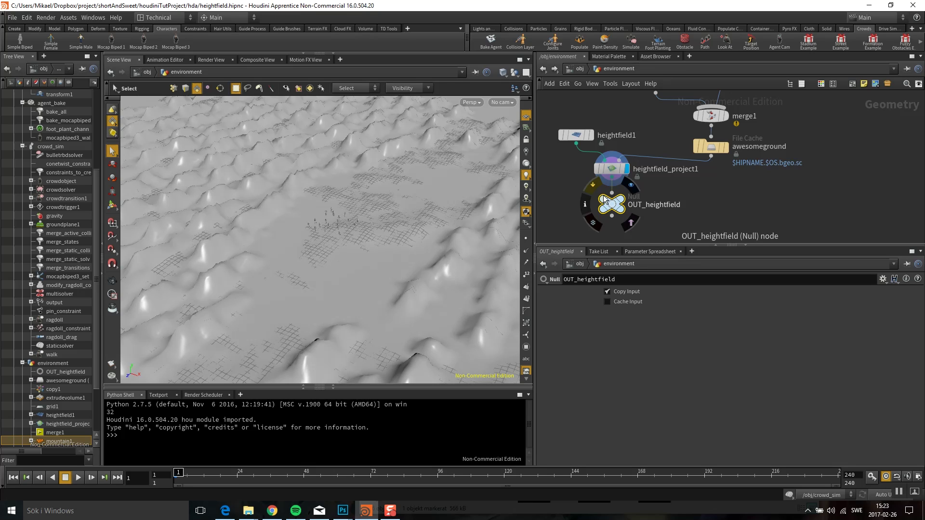
# - Color the OUT_heightfield null black and display its output
pyautogui.press('c')
pyautogui.click(858, 236)
pyautogui.click(626, 204)
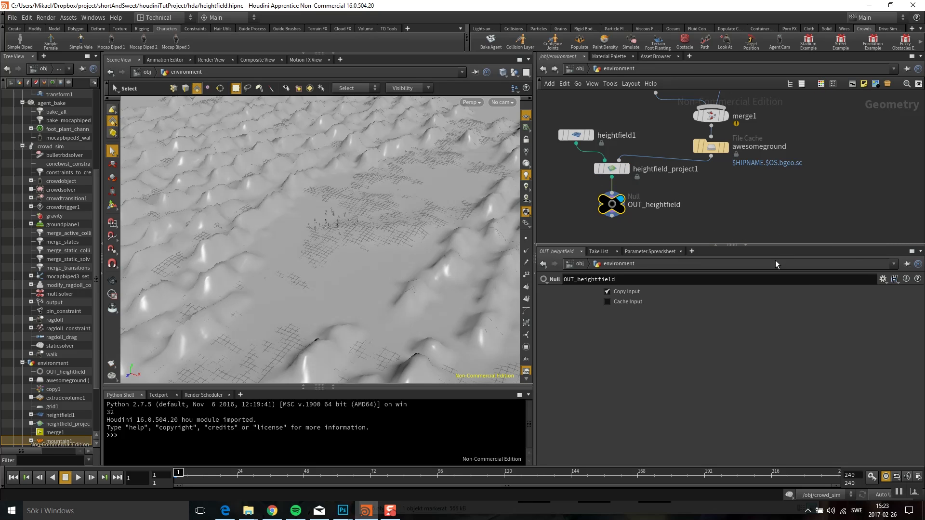
# - In crowd_sim, enable terrain projection on the crowd solver and set its SOP path to /obj/environment/OUT_heightfield
pyautogui.moveTo(648, 176); pyautogui.dragTo(626, 169, button='middle')
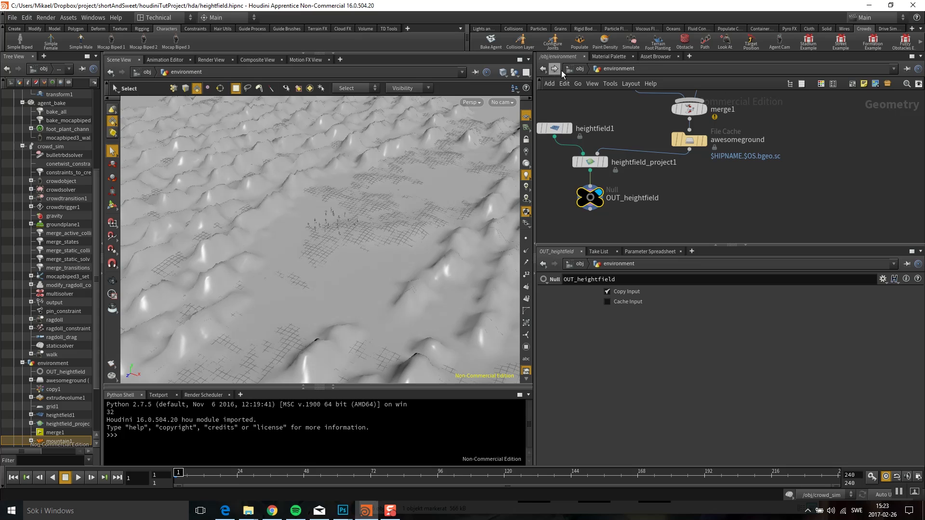
pyautogui.click(580, 68)
pyautogui.doubleClick(683, 212)
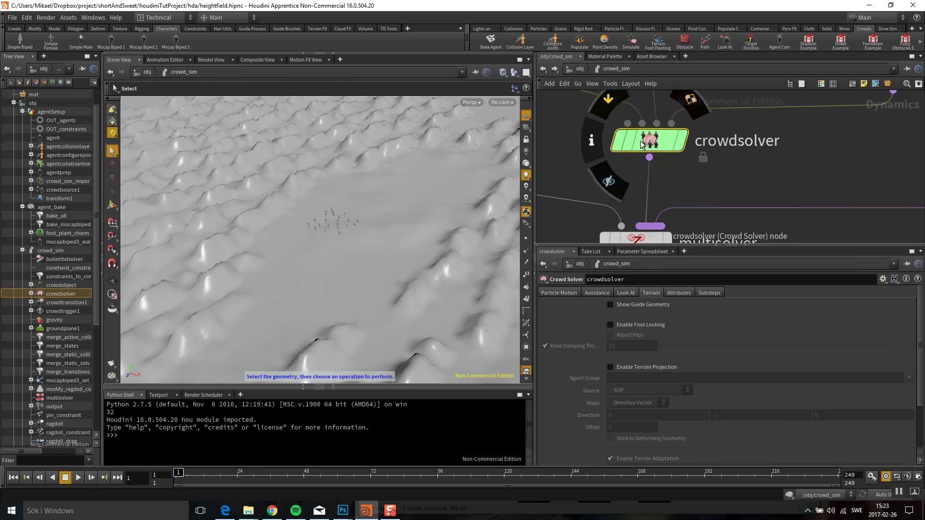
pyautogui.click(610, 367)
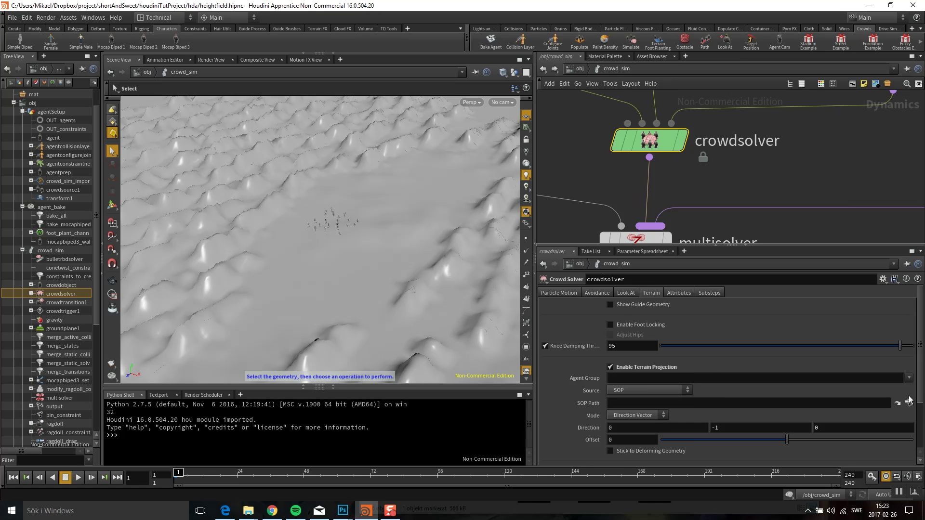
pyautogui.click(909, 403)
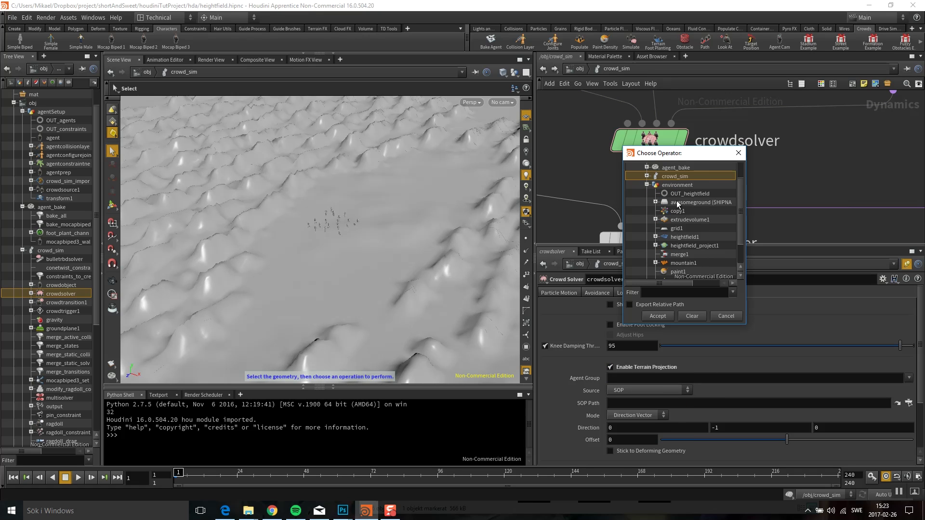
pyautogui.click(679, 195)
pyautogui.click(652, 317)
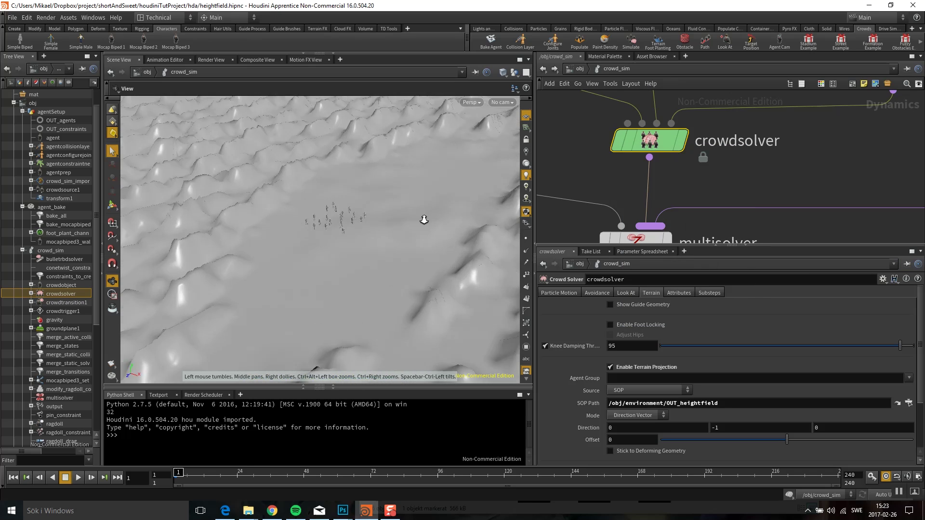
# - Play the crowd simulation to about frame 65 with the view close on the agents, and stop it
pyautogui.scroll(6, 415, 217)
pyautogui.scroll(-2, 337, 228)
pyautogui.scroll(-1, 326, 232)
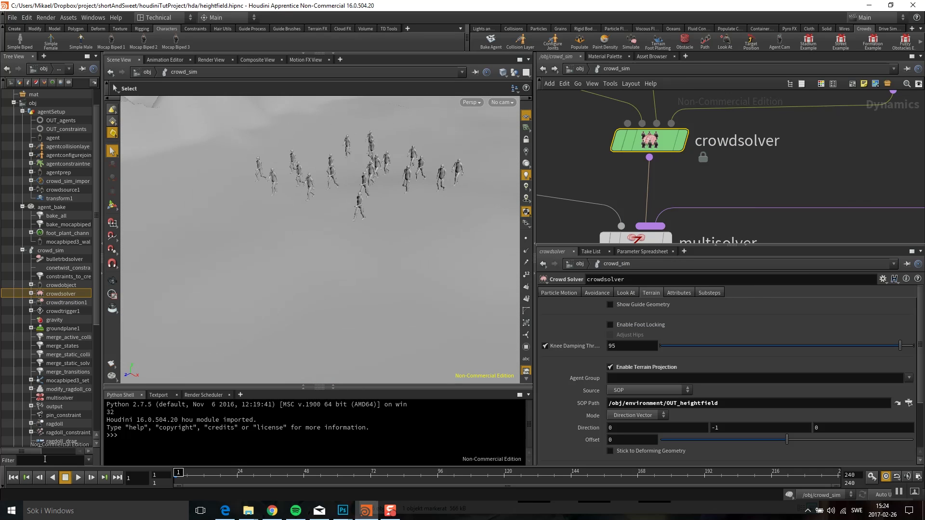
pyautogui.click(80, 477)
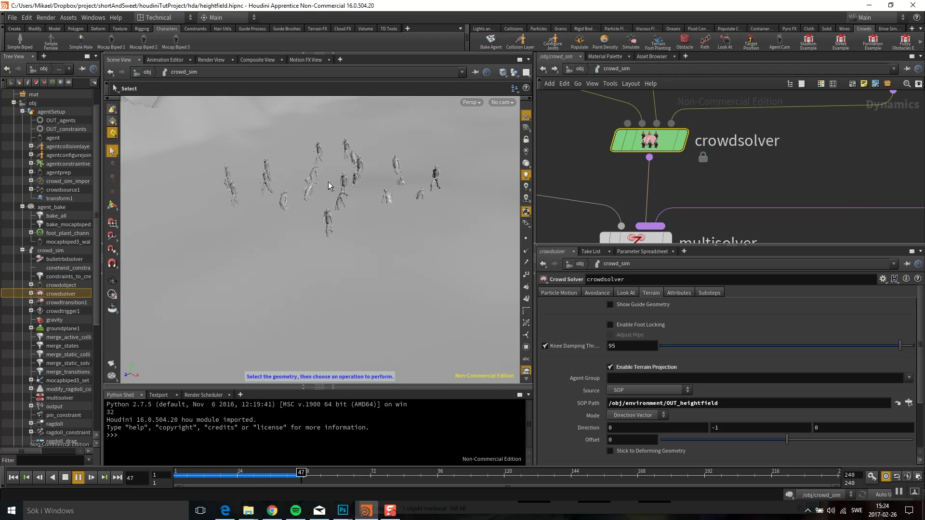
pyautogui.click(78, 477)
# - Add a Terrain Object node beside groundplane1 in the crowd_sim network
pyautogui.scroll(-5, 554, 174)
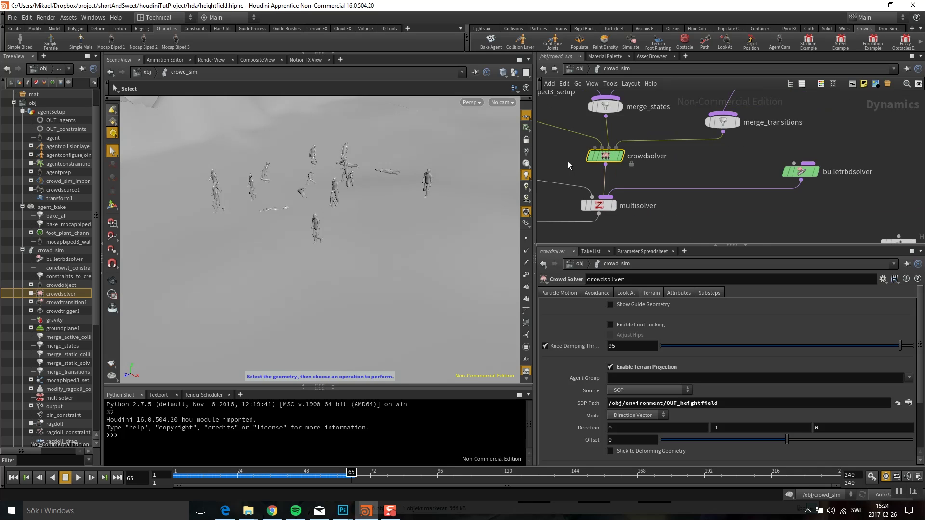
pyautogui.scroll(-4, 577, 191)
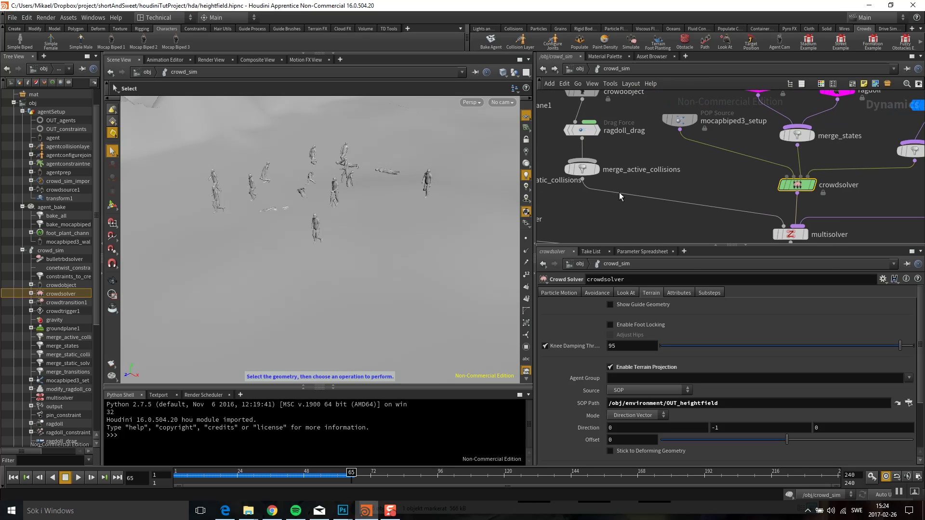
pyautogui.scroll(6, 617, 168)
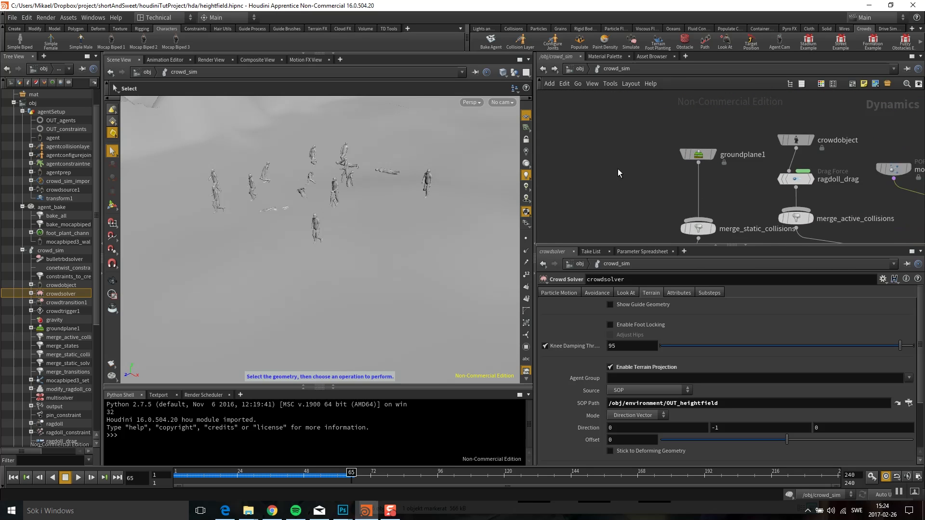
pyautogui.moveTo(600, 177); pyautogui.dragTo(574, 155, button='middle')
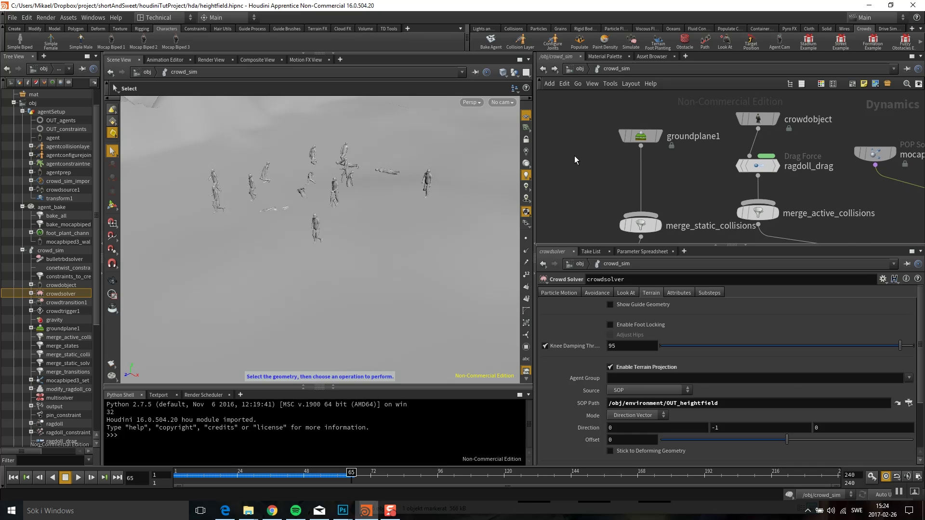
pyautogui.press('Tab')
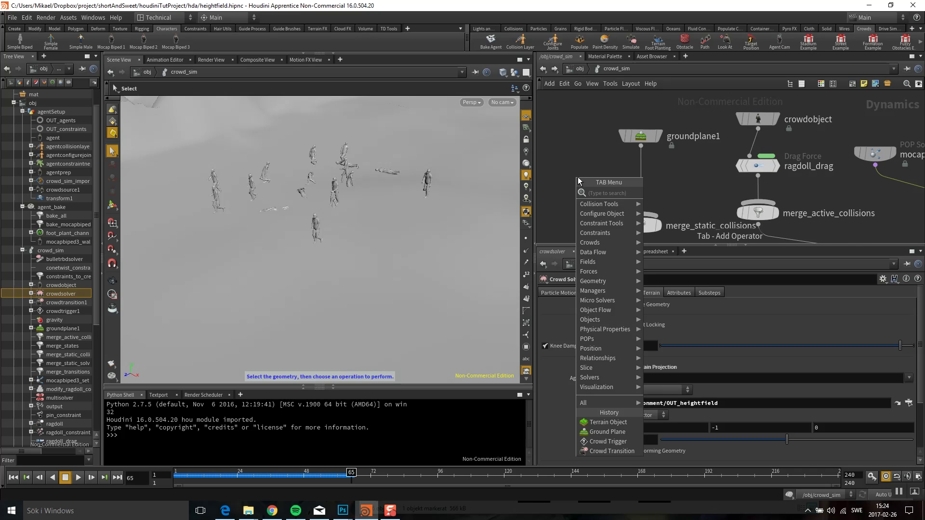
pyautogui.write('te')
pyautogui.click(659, 192)
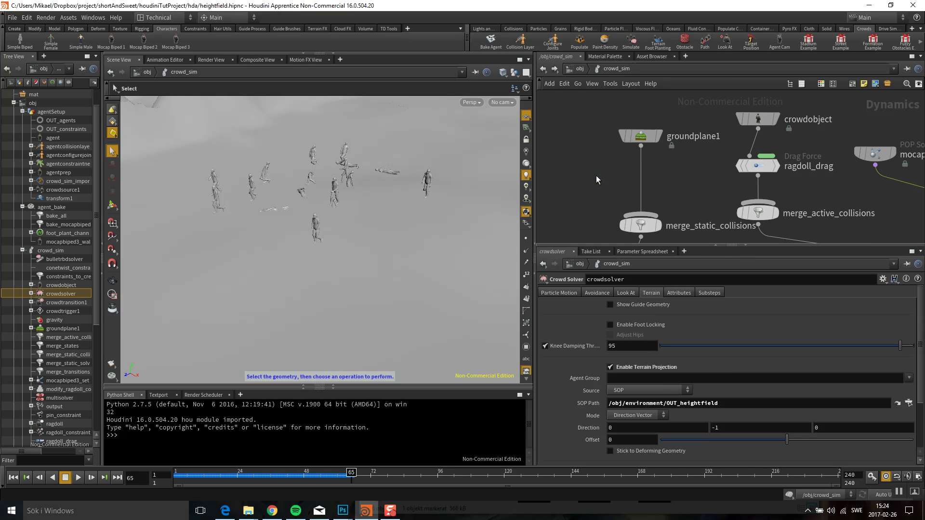
pyautogui.click(597, 175)
# - Set terrainobject1's SOP path to /obj/environment/OUT_heightfield and wire it into merge_static_collisions in place of groundplane1
pyautogui.click(911, 340)
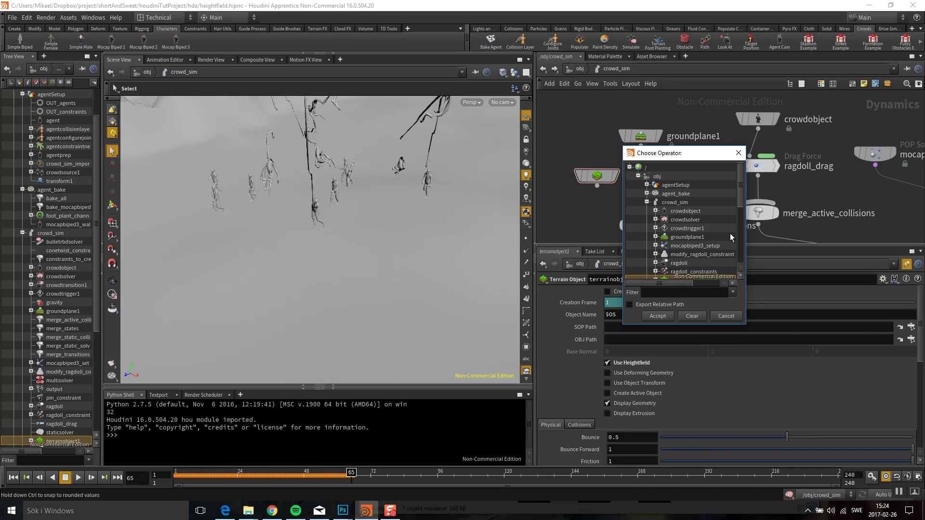
pyautogui.click(647, 203)
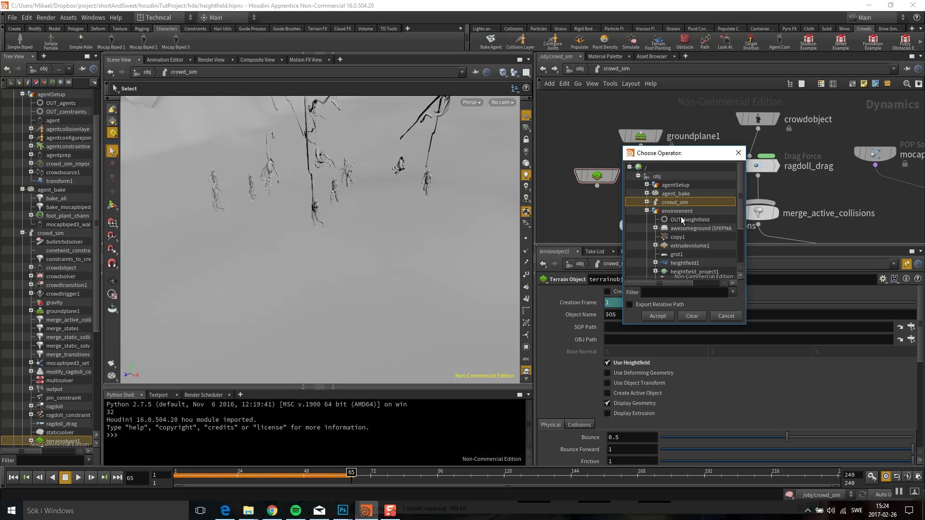
pyautogui.click(647, 211)
pyautogui.click(657, 316)
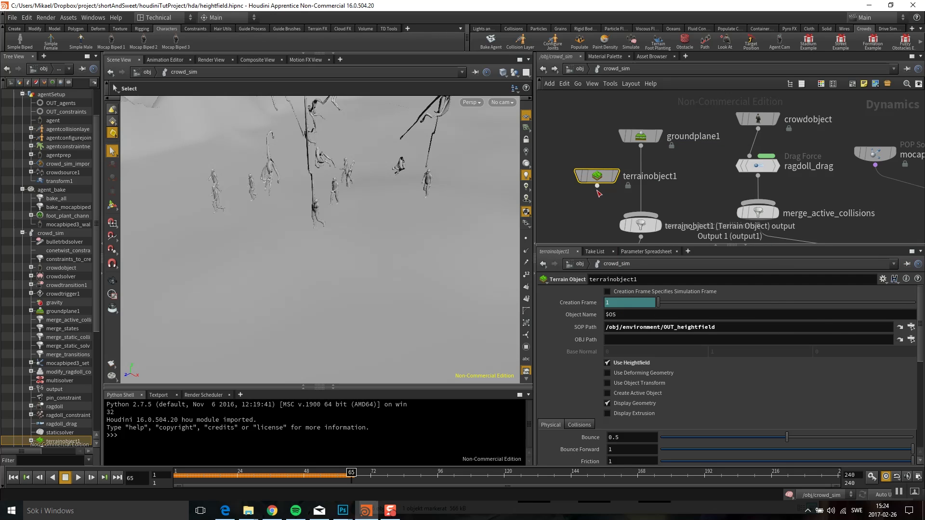
pyautogui.rightClick(638, 161)
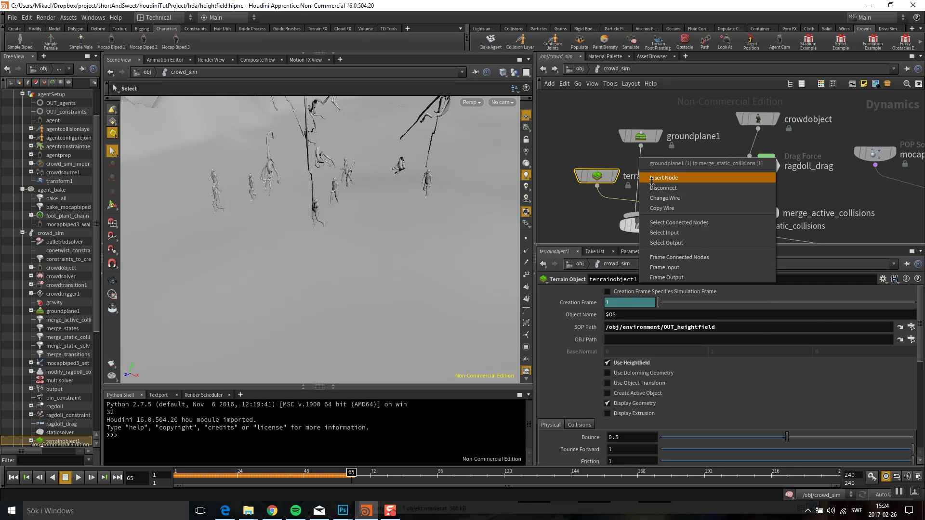
pyautogui.click(674, 185)
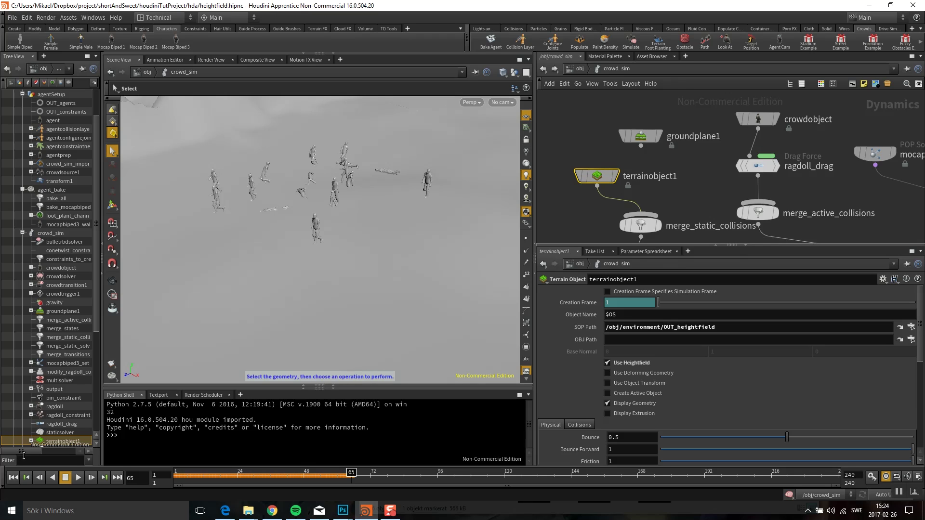
# - Inside the environment object, display the awesomeground file cache and view the ground around the crowd at frame 1
pyautogui.press('u')
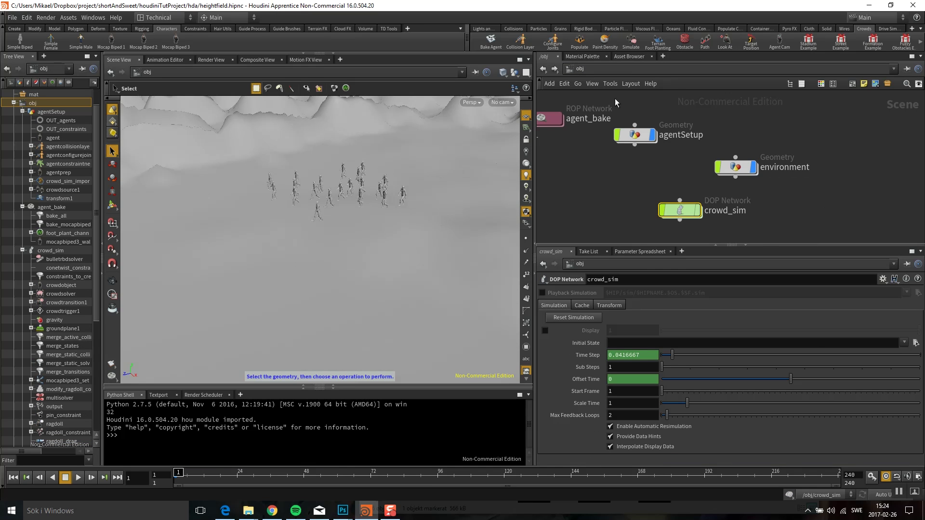
pyautogui.doubleClick(725, 167)
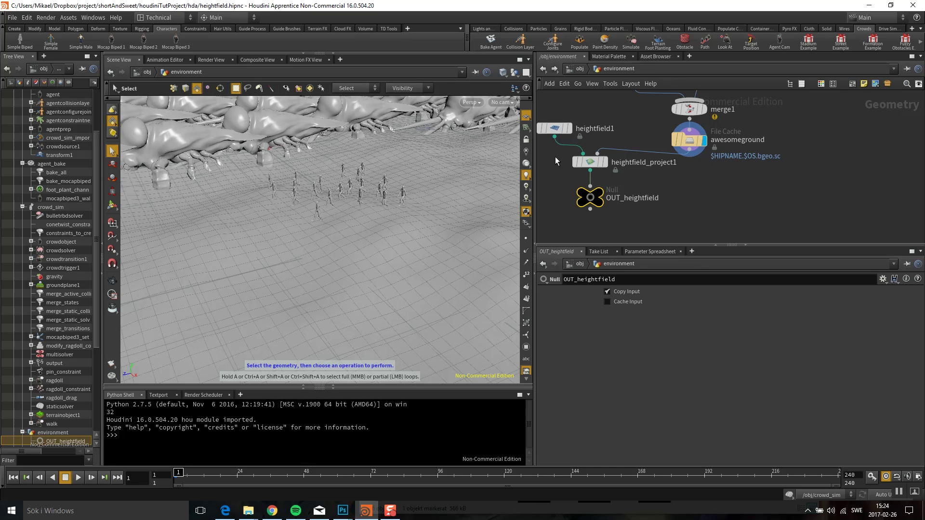
pyautogui.press('Escape')
pyautogui.keyDown('alt'); pyautogui.moveTo(362, 214); pyautogui.dragTo(386, 206); pyautogui.keyUp('alt')
pyautogui.keyDown('alt'); pyautogui.moveTo(386, 206); pyautogui.dragTo(405, 222, button='right'); pyautogui.keyUp('alt')
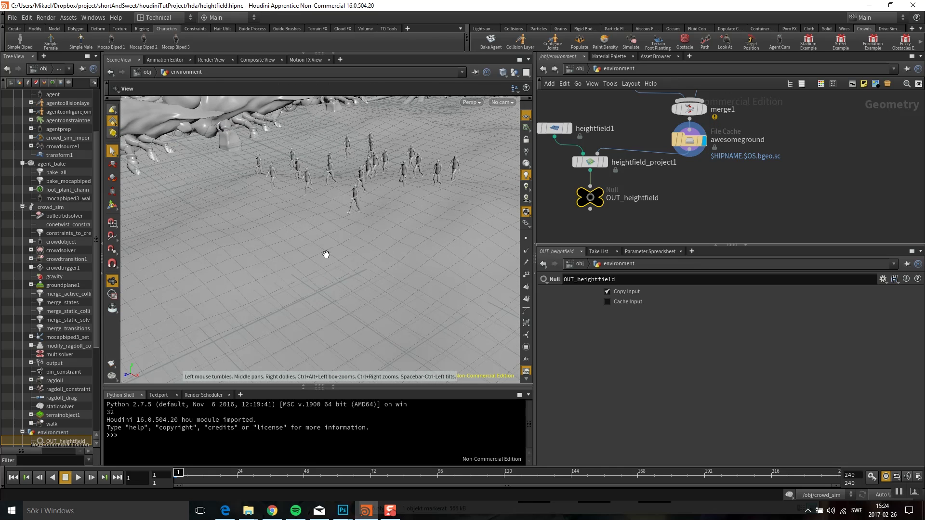